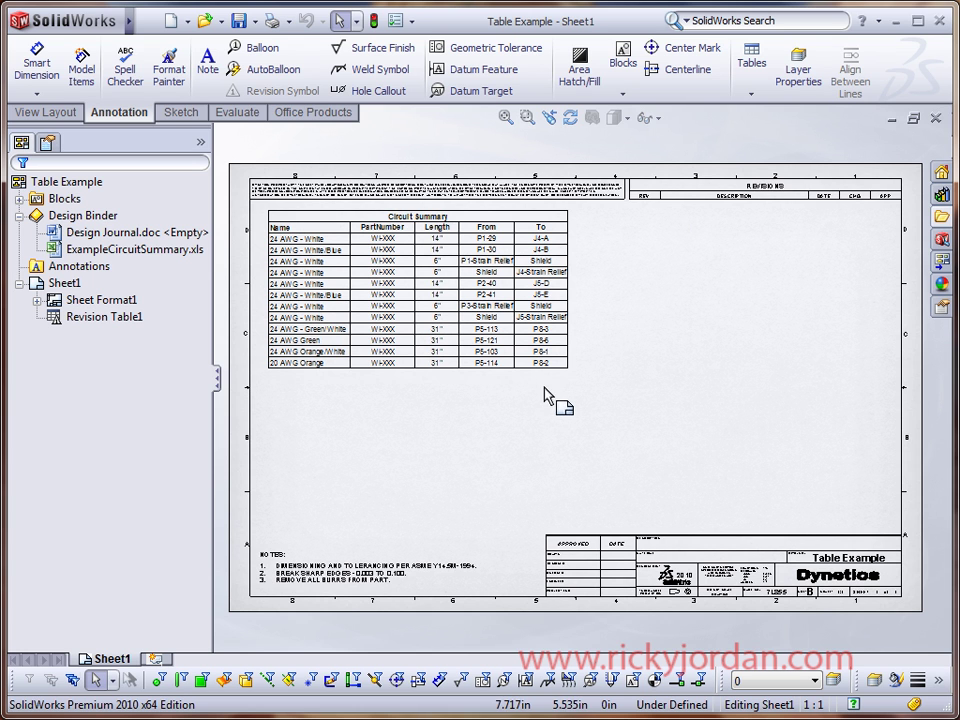
# Move the Circuit Summary OLE table slightly down and to the right on the sheet.
pyautogui.click(453, 275)
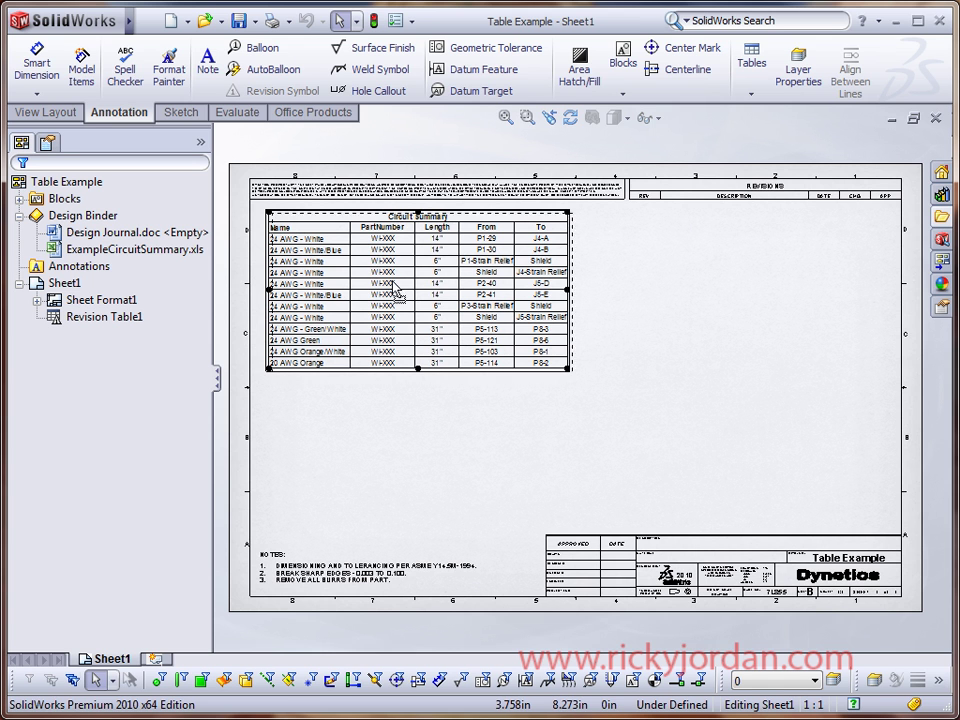
pyautogui.moveTo(395, 288); pyautogui.dragTo(436, 288)
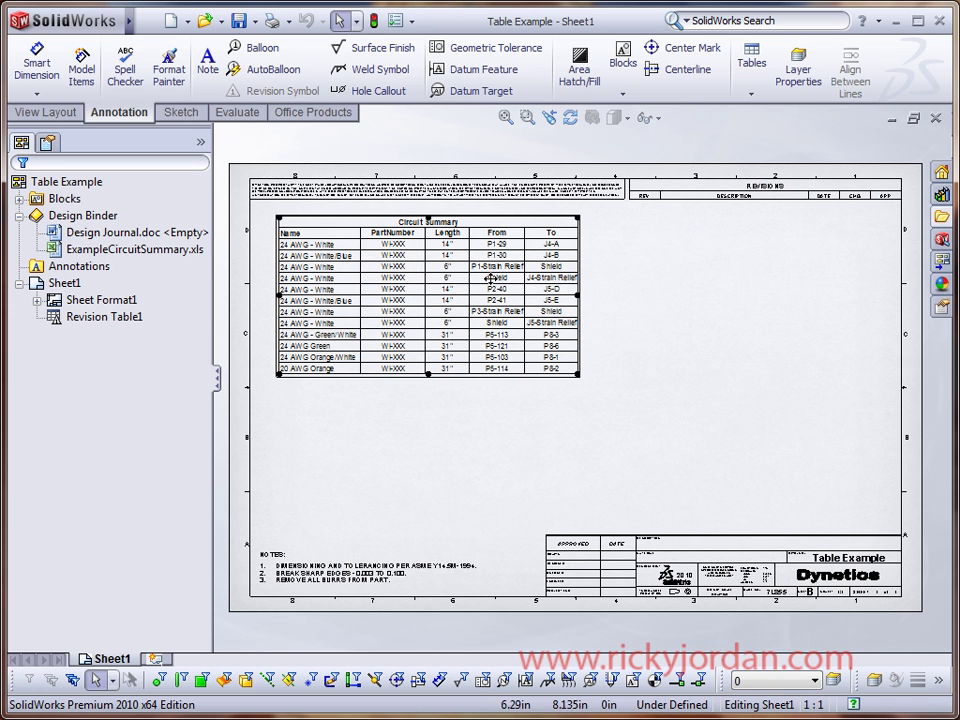
# Open the linked ExampleCircuitSummary.xls spreadsheet for in-place editing in Excel.
pyautogui.click(160, 250)
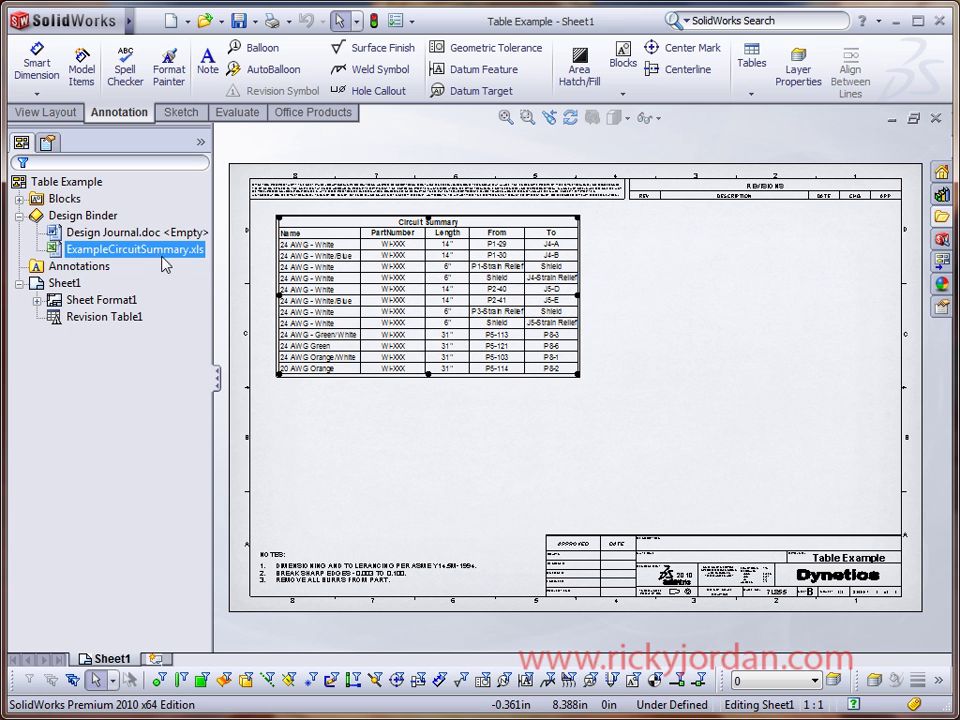
pyautogui.rightClick(159, 258)
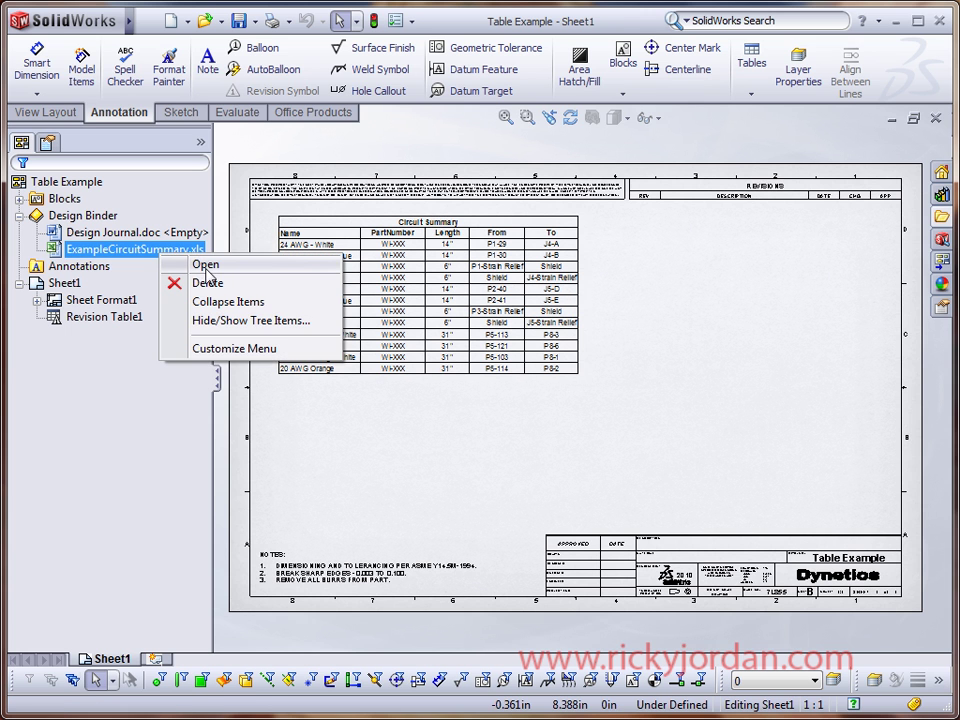
pyautogui.click(207, 267)
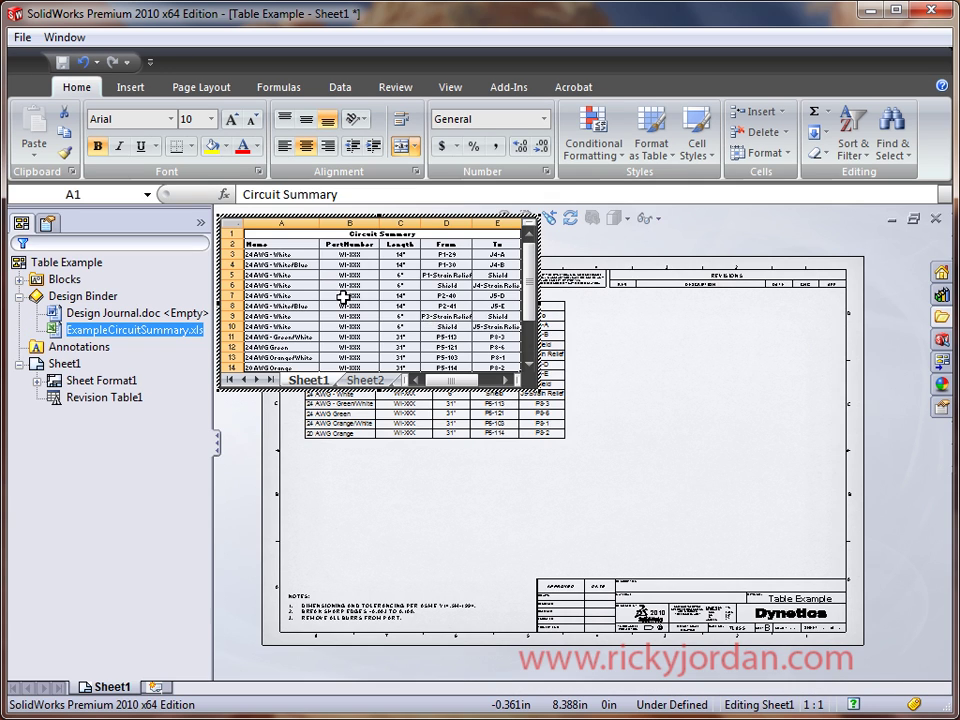
pyautogui.click(346, 296)
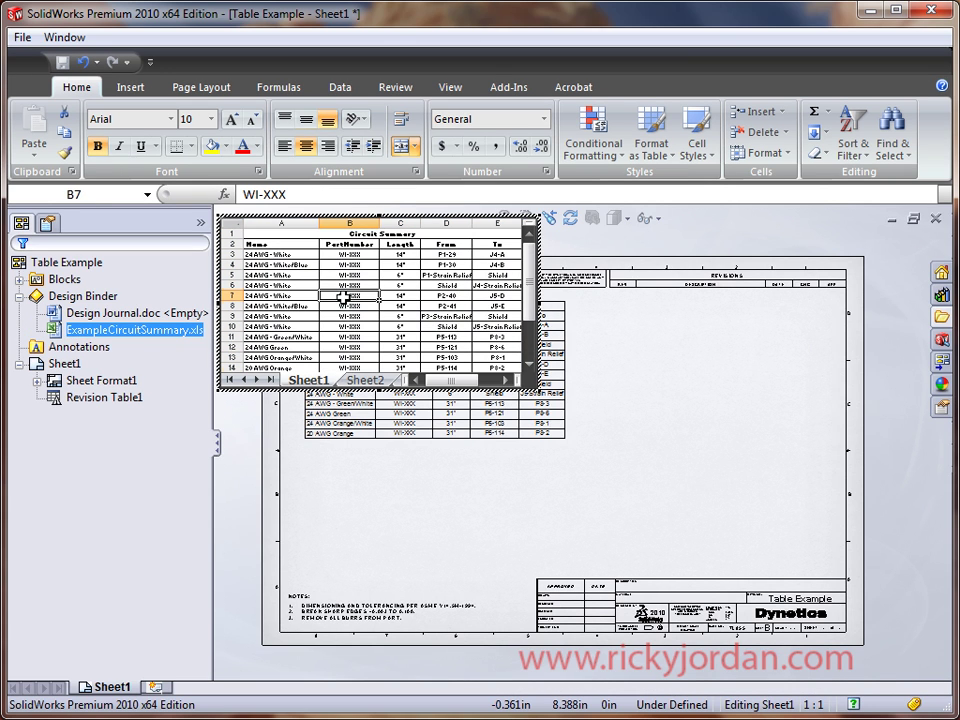
# Copy cells A2:E14 with the headers and wire rows, then return to the drawing.
pyautogui.moveTo(279, 244); pyautogui.dragTo(476, 345)
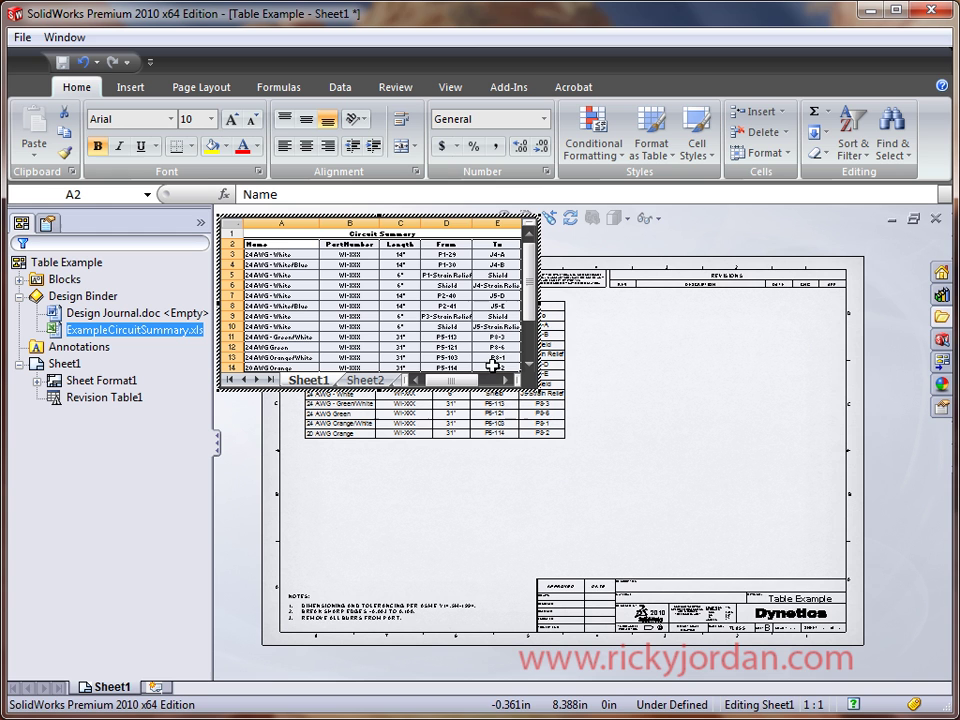
pyautogui.rightClick(399, 306)
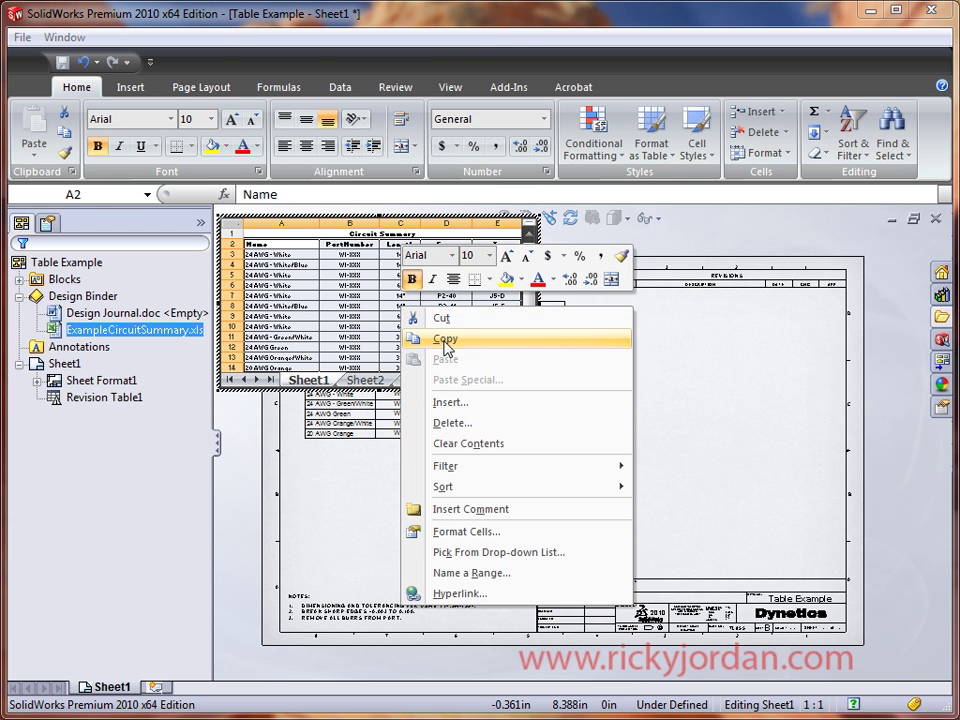
pyautogui.click(445, 340)
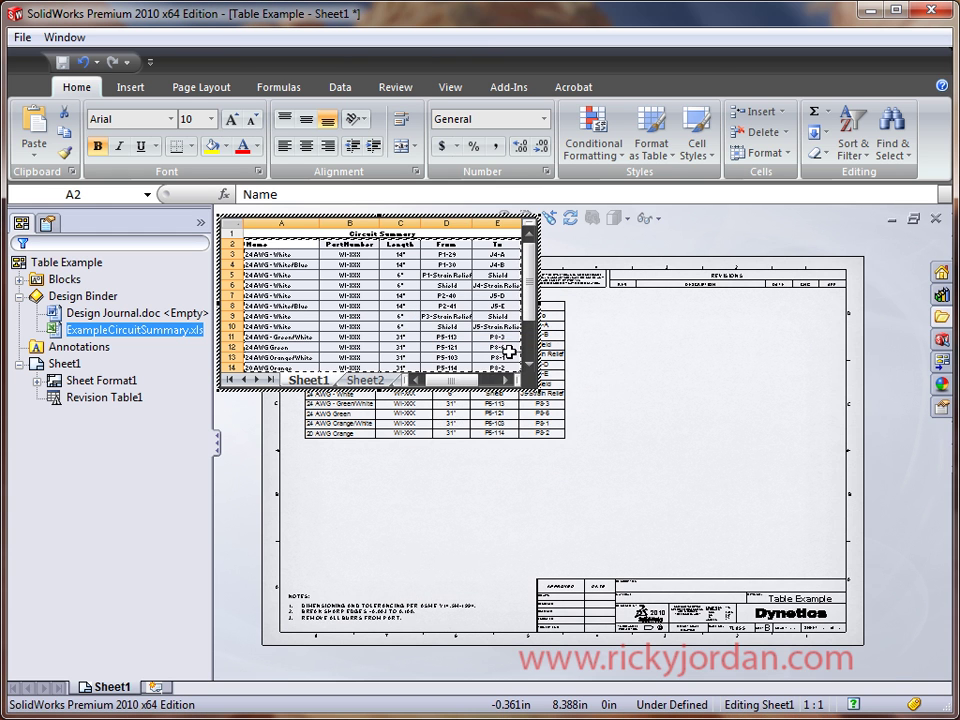
pyautogui.click(660, 402)
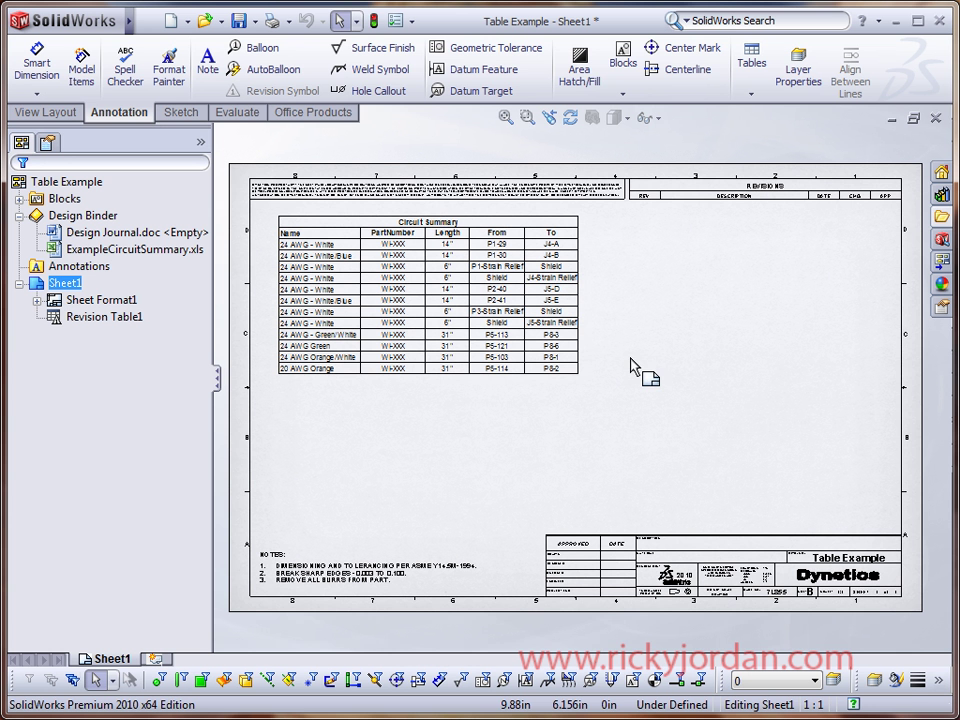
# Insert a 5-column, 13-row General Table and place it below the Circuit Summary table.
pyautogui.scroll(-1, 645, 360)
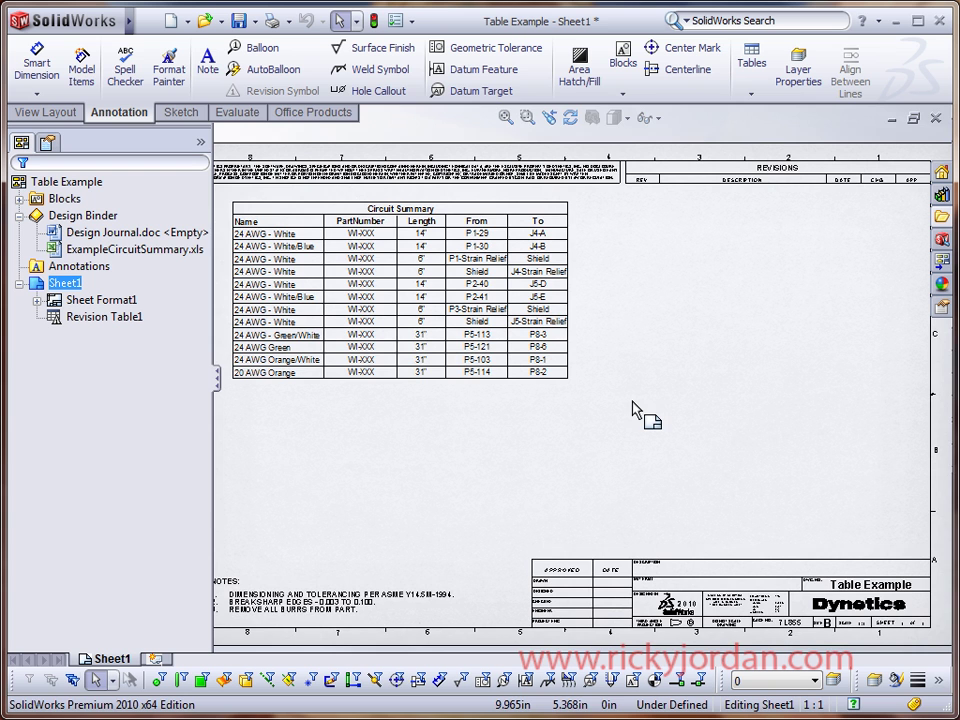
pyautogui.moveTo(632, 408); pyautogui.dragTo(591, 241, button='middle')
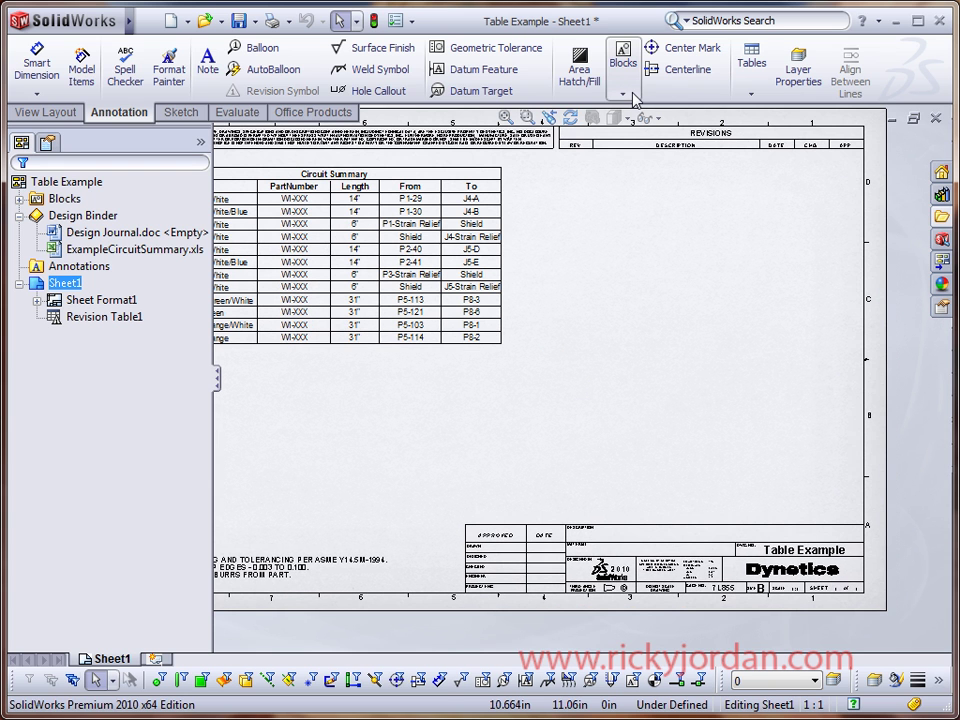
pyautogui.click(752, 72)
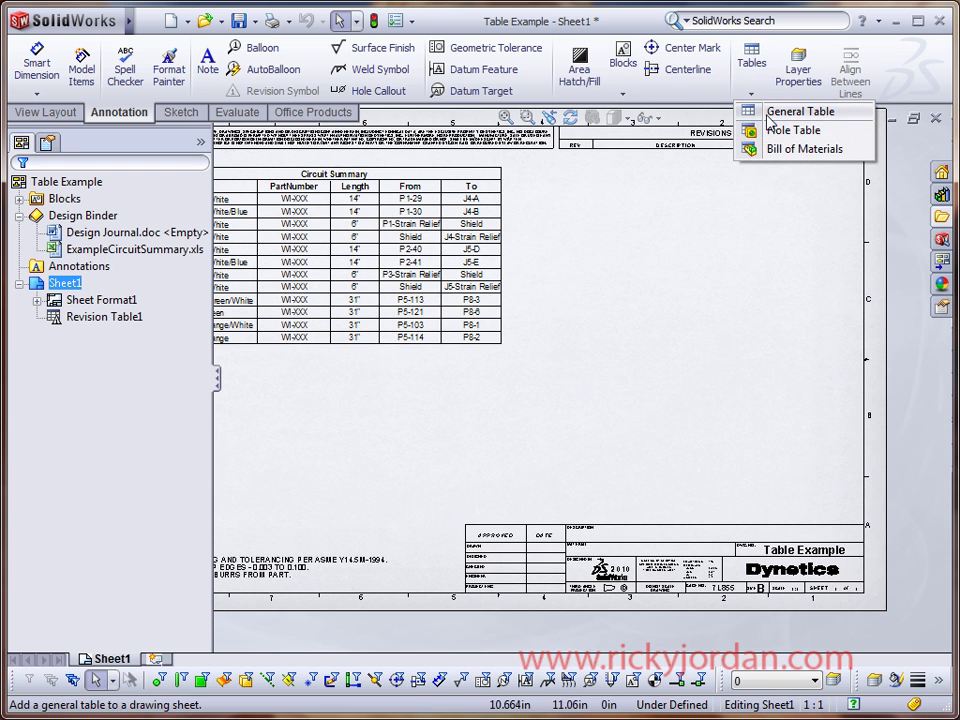
pyautogui.click(769, 116)
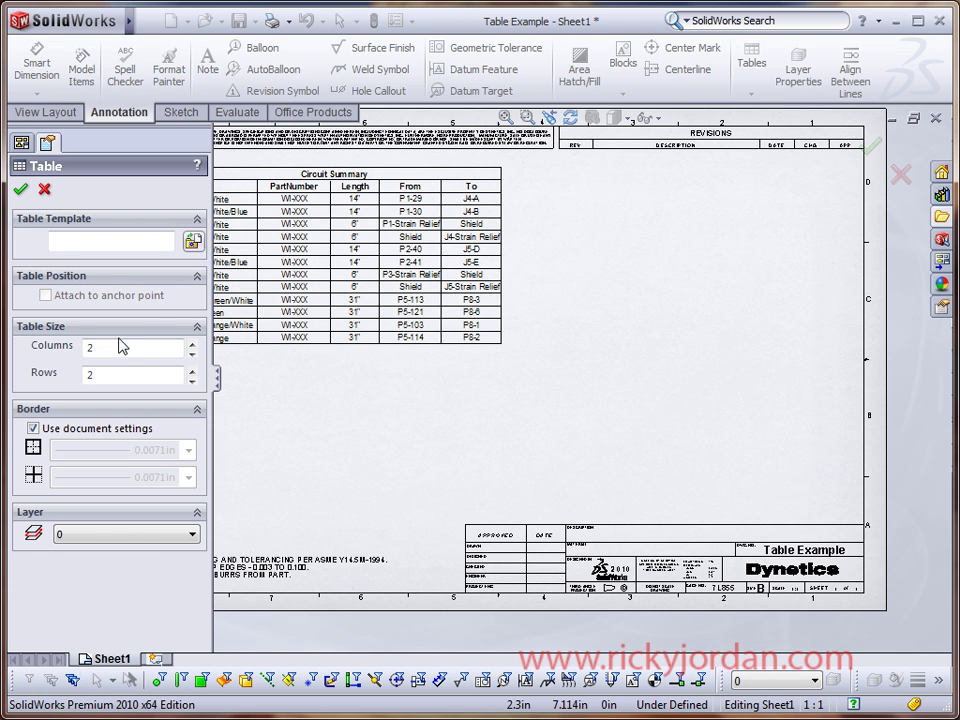
pyautogui.moveTo(121, 345); pyautogui.dragTo(49, 347)
pyautogui.write('5')
pyautogui.press('Tab')
pyautogui.click(20, 189)
pyautogui.click(367, 380)
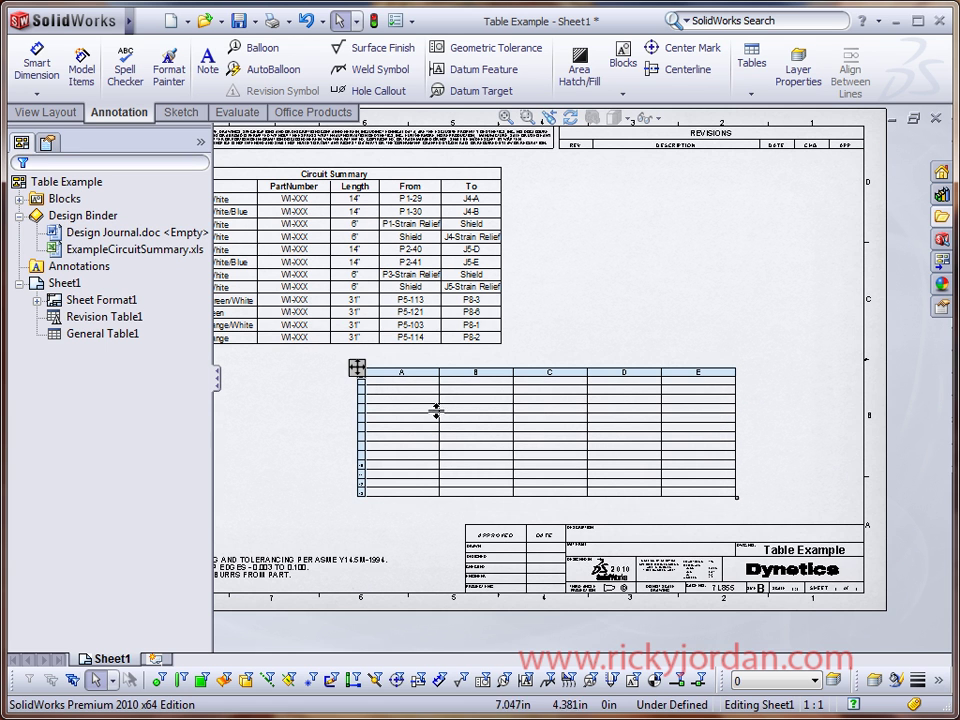
# Paste the copied wire headers and data into the new general table.
pyautogui.scroll(-2, 405, 378)
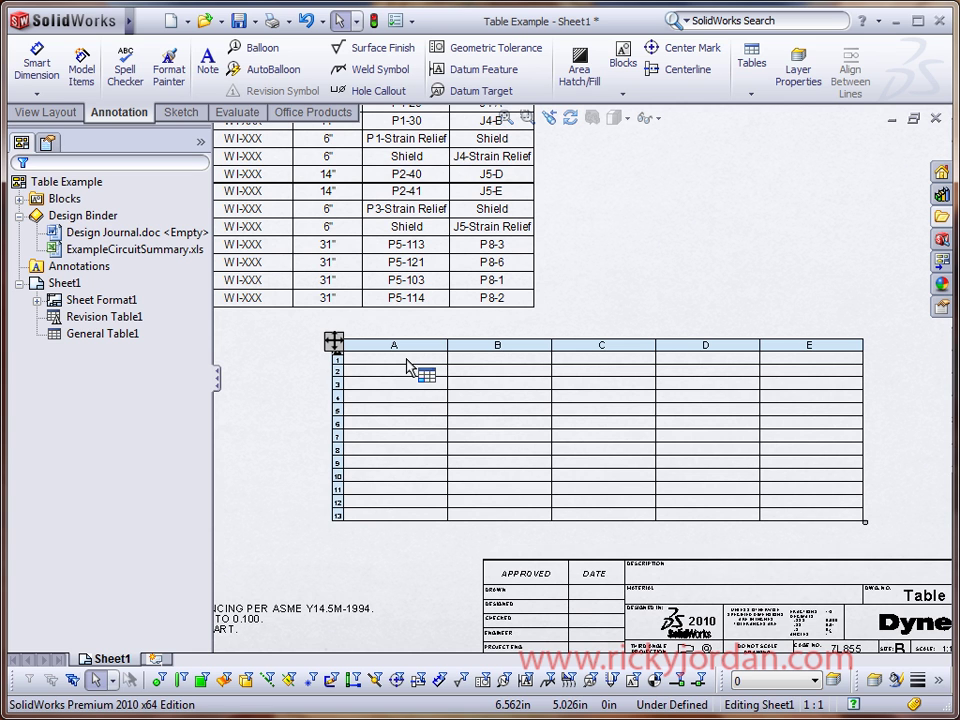
pyautogui.click(406, 360)
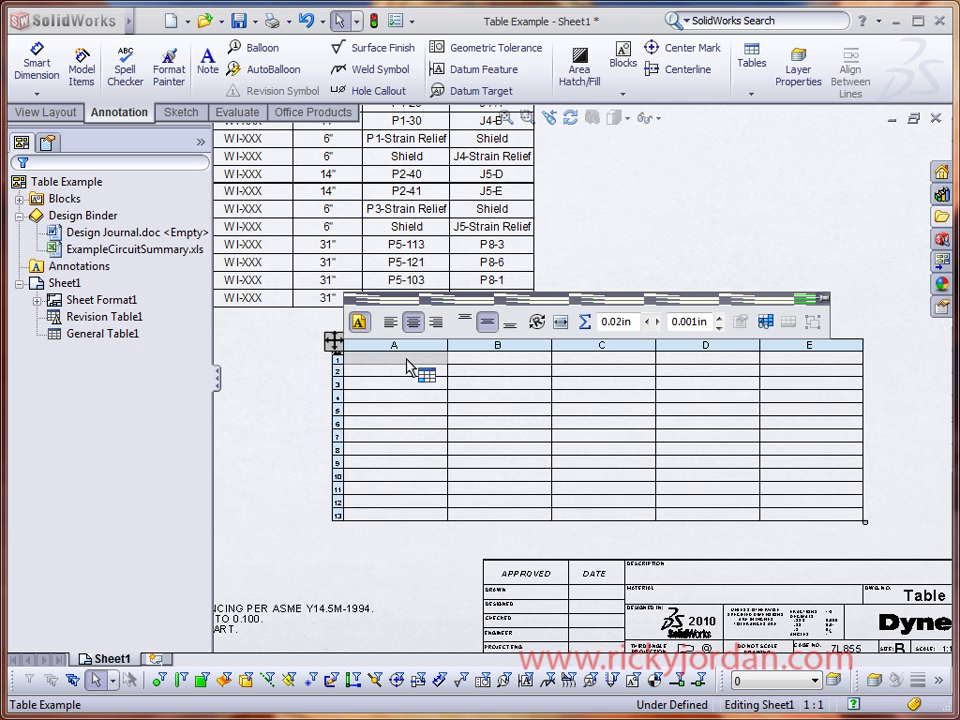
pyautogui.hotkey('ctrl', 'v')
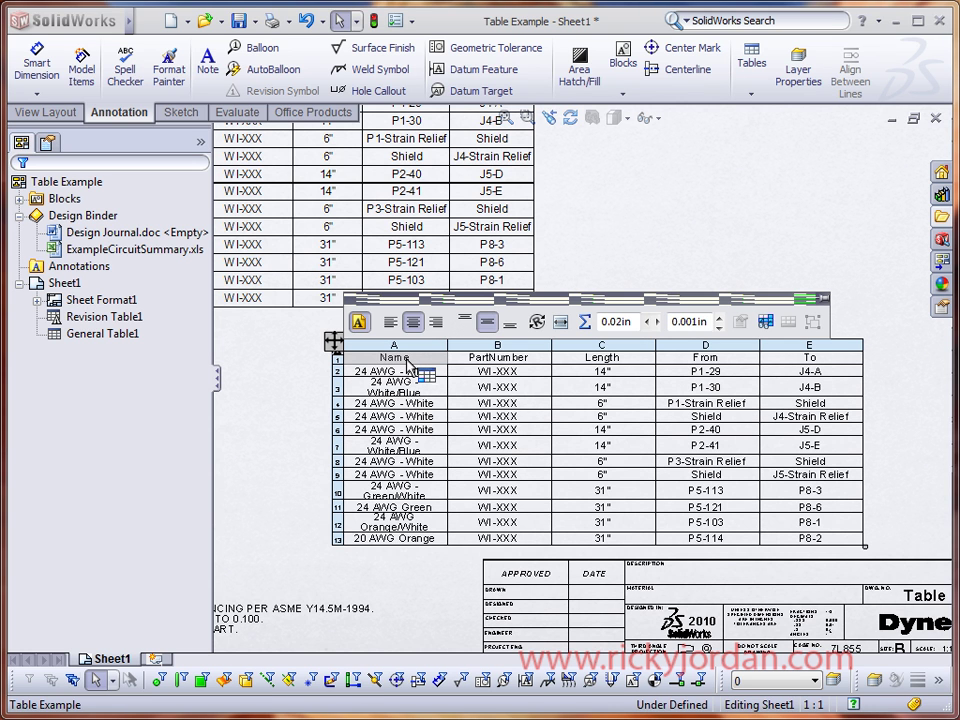
pyautogui.click(314, 392)
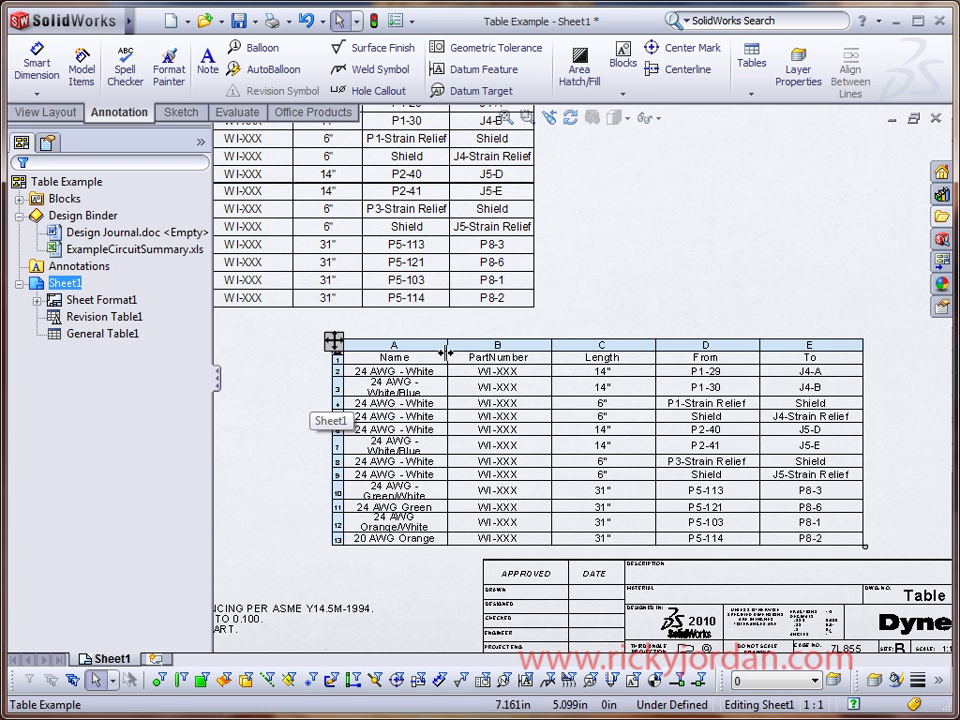
# Widen the Name column and shrink the table to a compact size.
pyautogui.moveTo(447, 357); pyautogui.dragTo(487, 348)
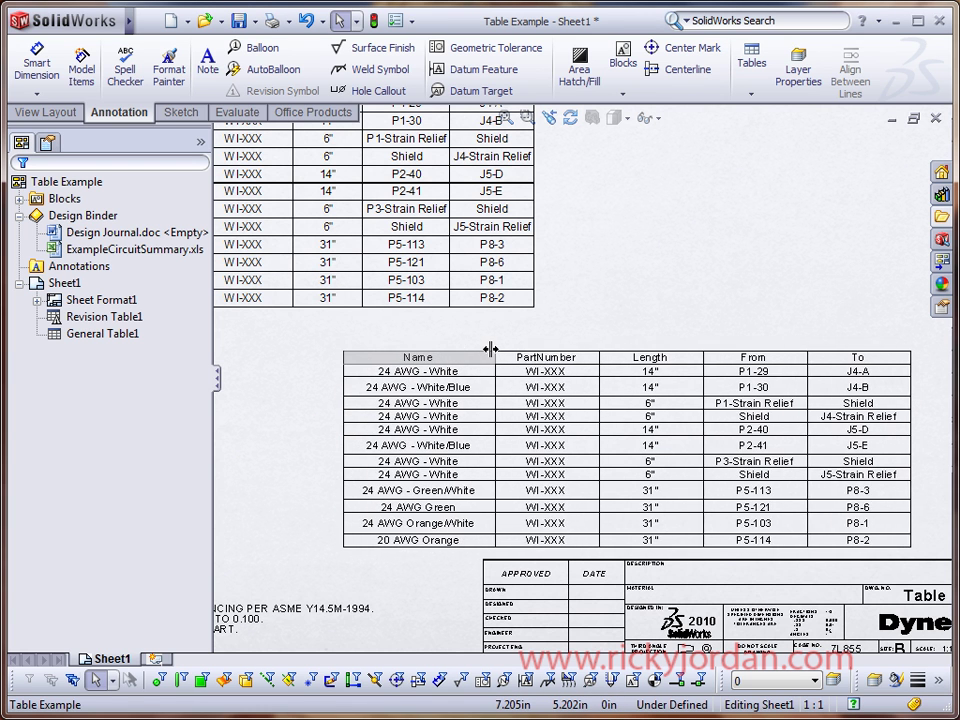
pyautogui.click(333, 341)
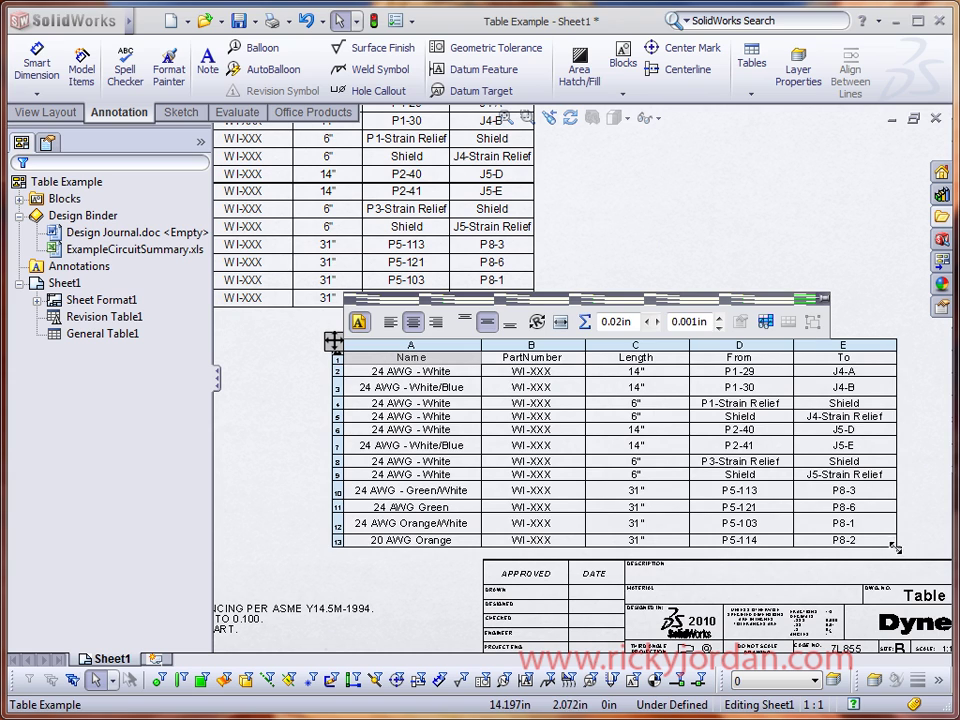
pyautogui.moveTo(895, 546); pyautogui.dragTo(879, 508)
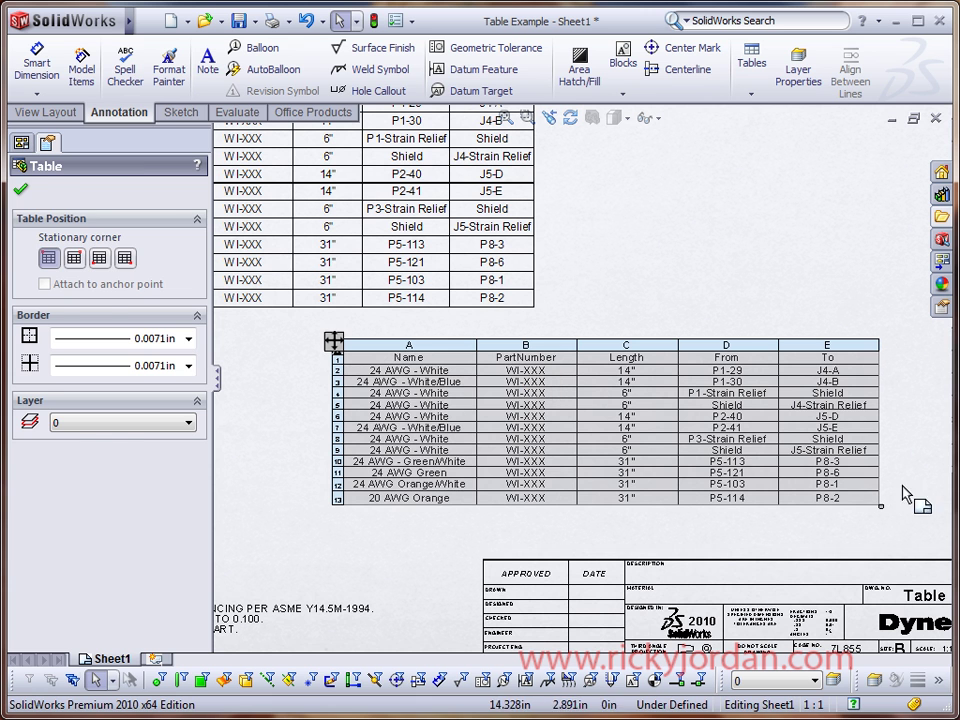
# Add a blank title row above the Name, PartNumber, Length, From and To headings.
pyautogui.click(745, 325)
pyautogui.click(528, 380)
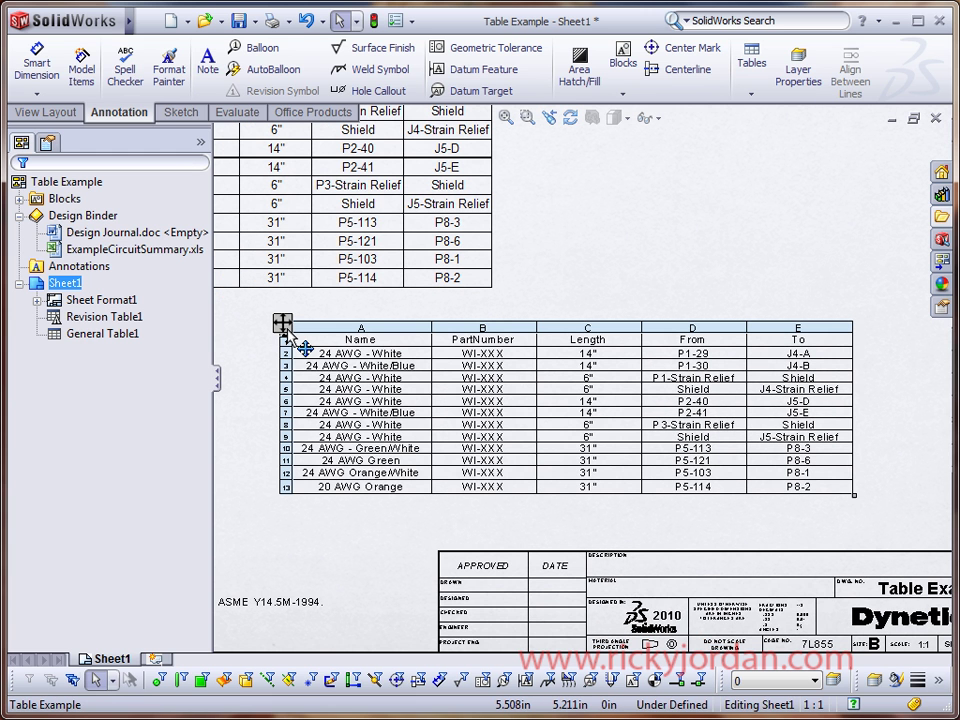
pyautogui.scroll(2, 292, 346)
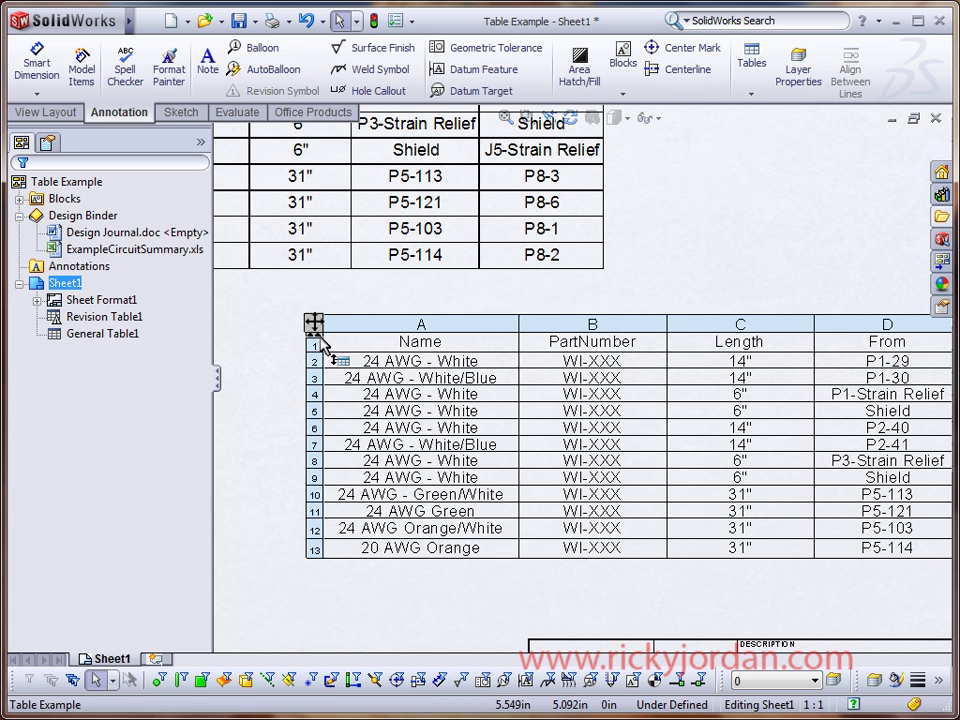
pyautogui.click(313, 322)
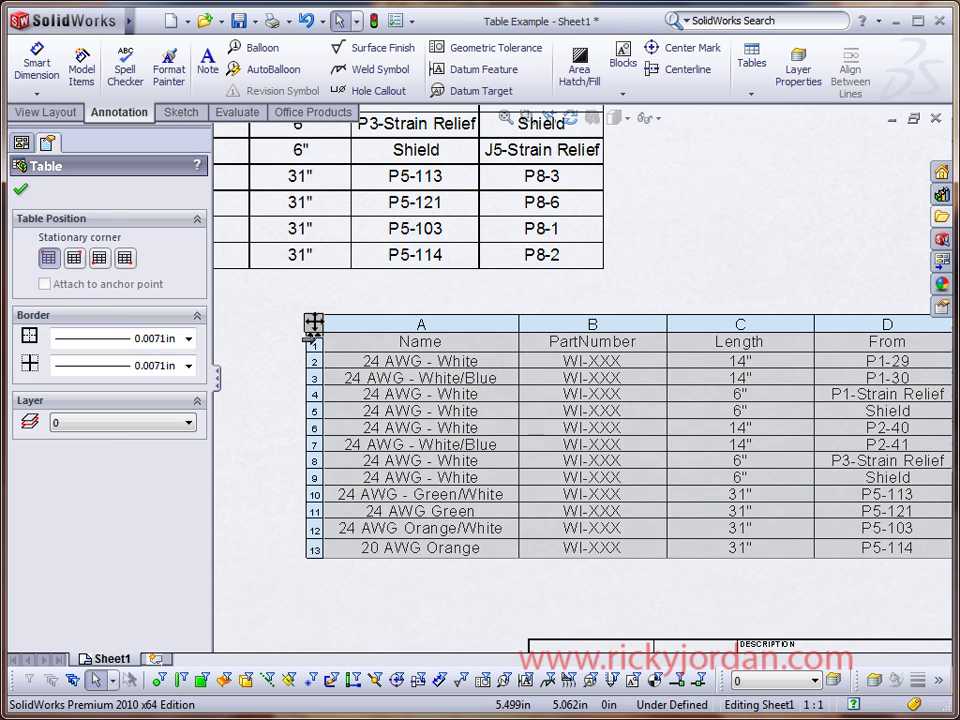
pyautogui.click(313, 326)
pyautogui.scroll(-4, 335, 348)
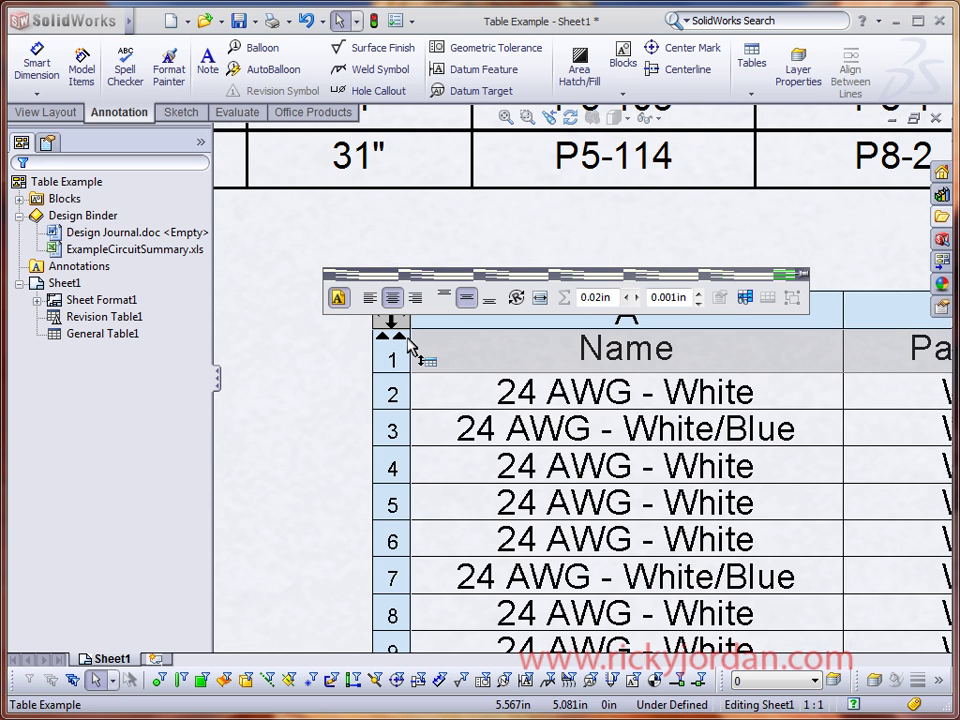
pyautogui.click(390, 306)
pyautogui.scroll(5, 390, 306)
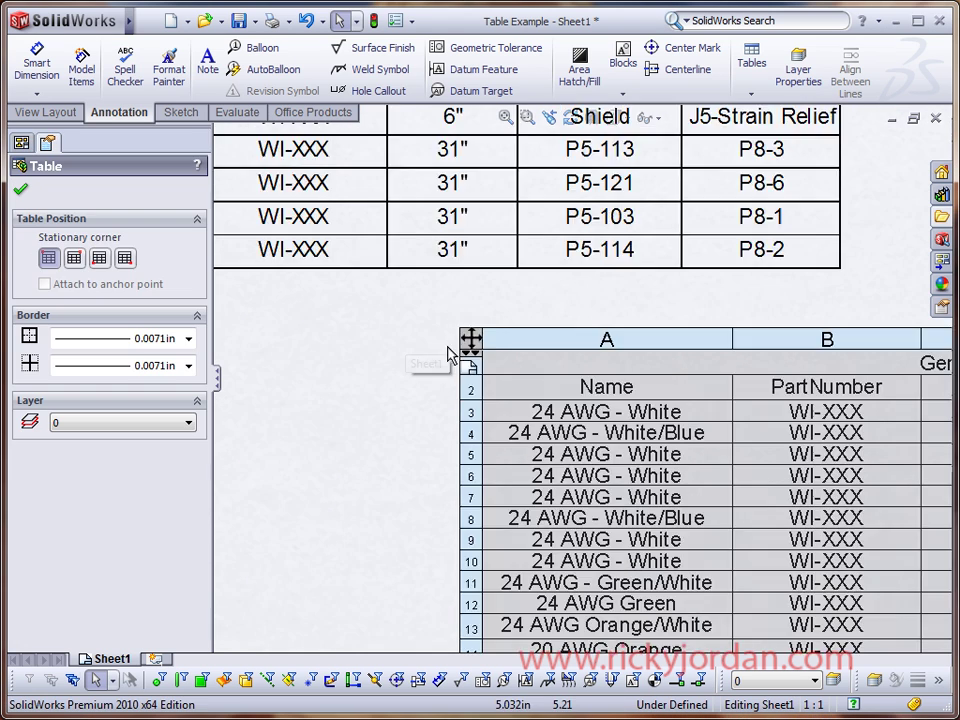
pyautogui.scroll(-2, 791, 395)
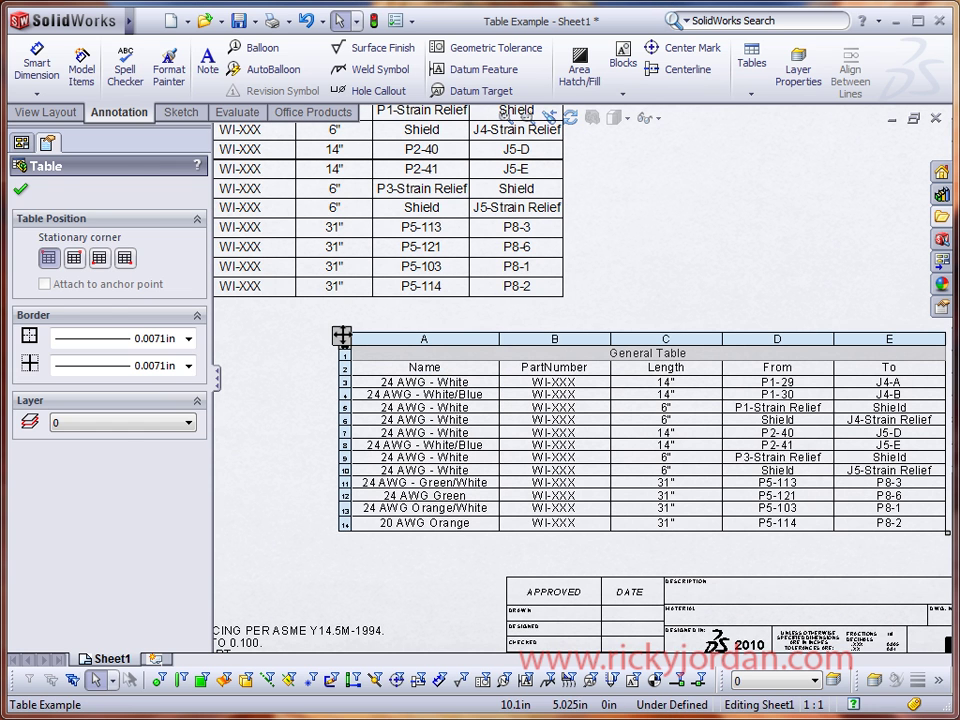
pyautogui.press('Escape')
# Enter 'Circuit Summary' as the table's title text.
pyautogui.click(678, 373)
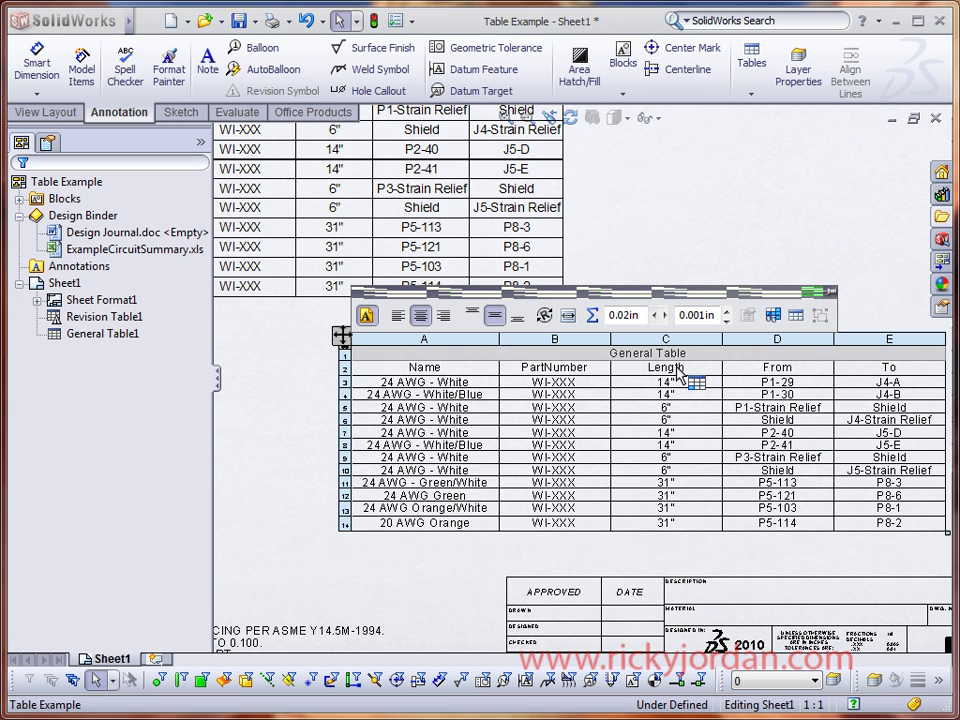
pyautogui.doubleClick(678, 352)
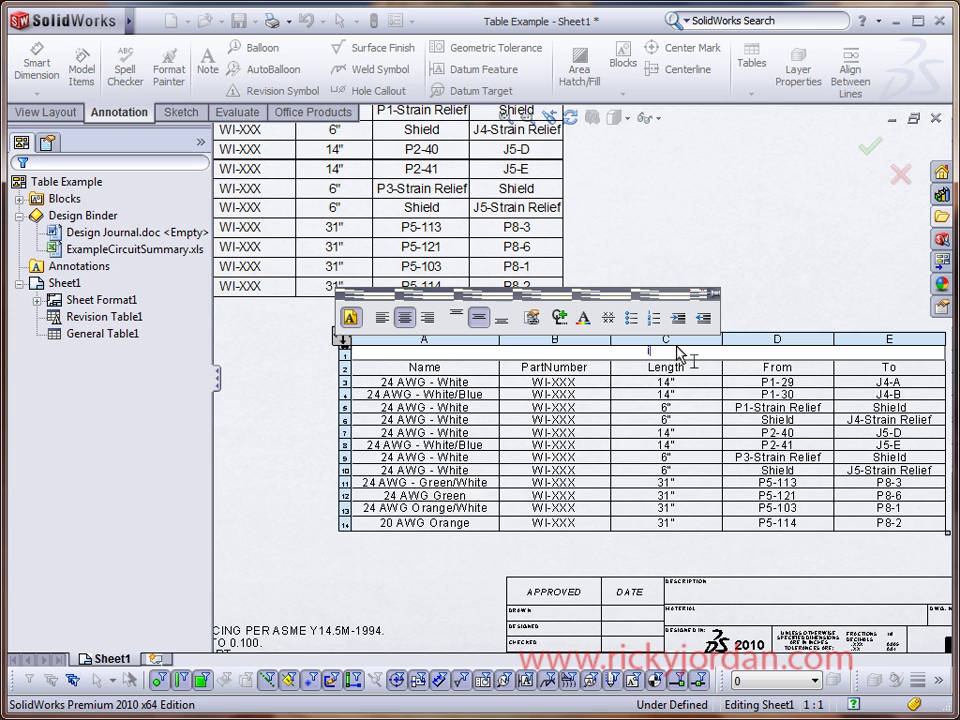
pyautogui.write('Circuit Summary')
pyautogui.click(793, 261)
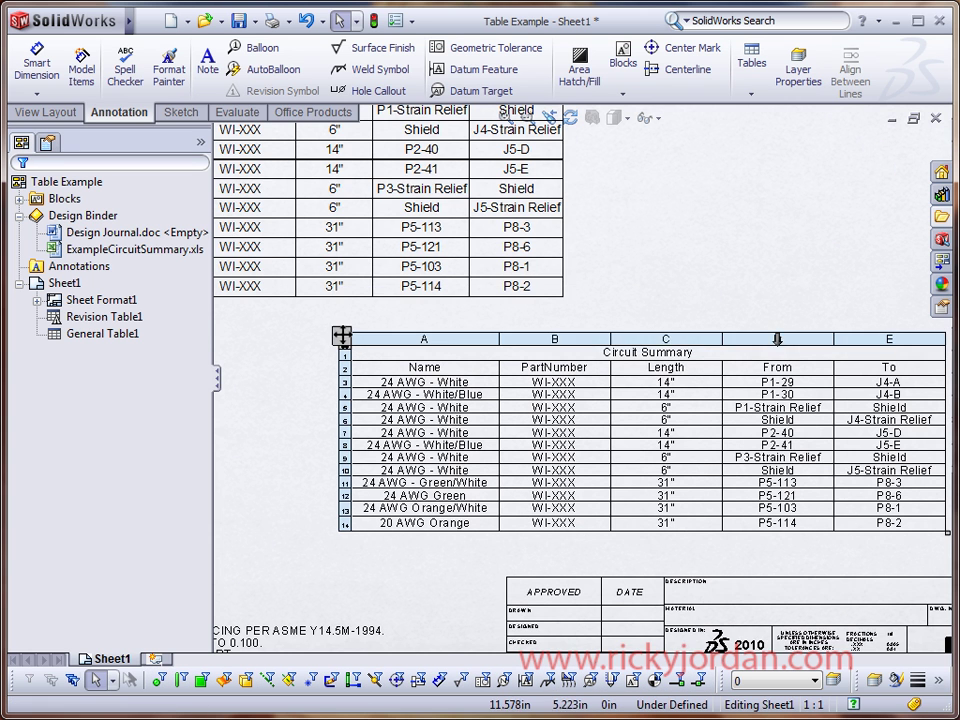
pyautogui.click(624, 302)
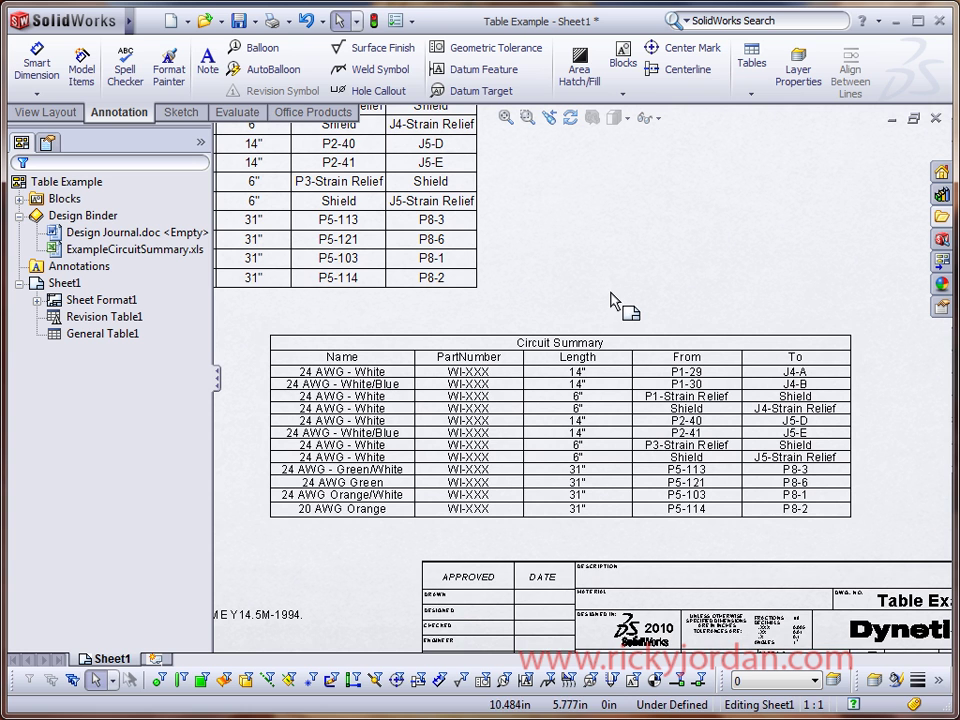
pyautogui.click(530, 360)
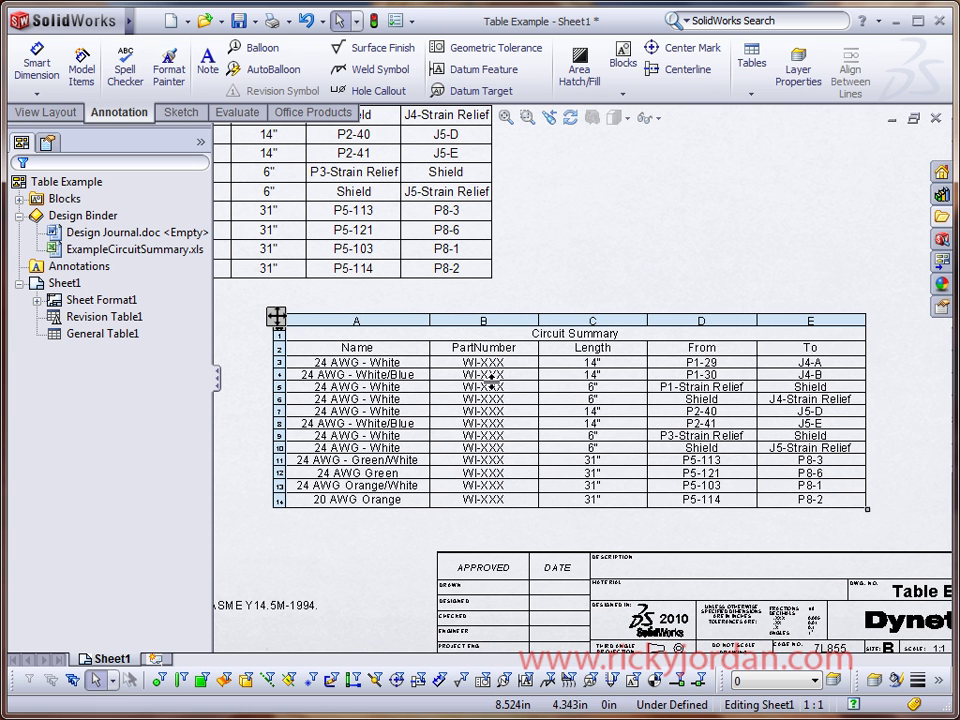
pyautogui.scroll(5, 489, 380)
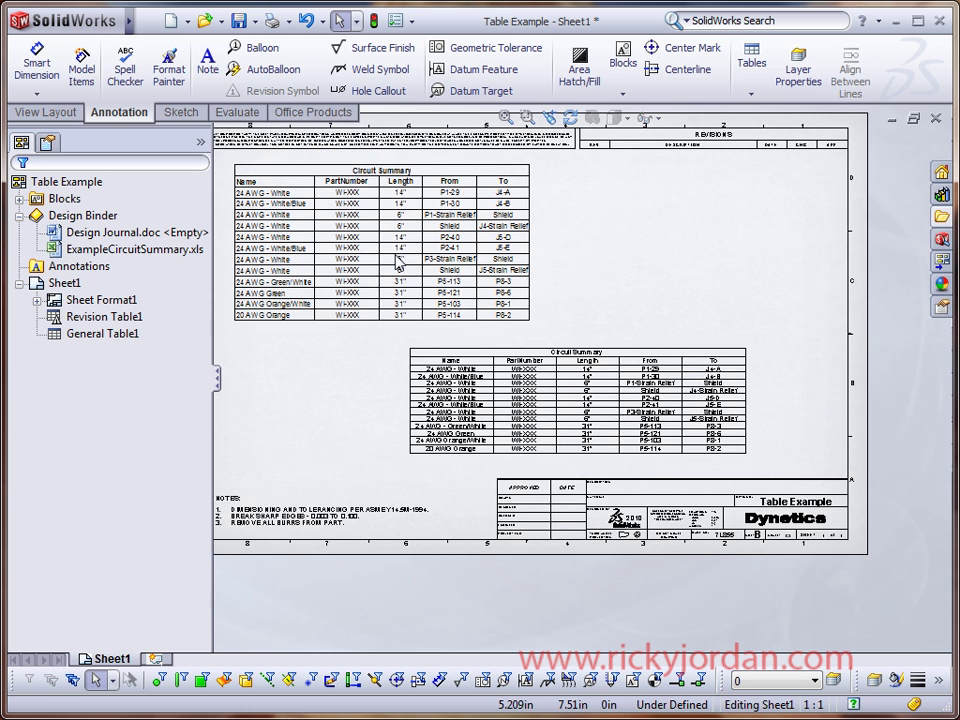
pyautogui.scroll(-1, 400, 265)
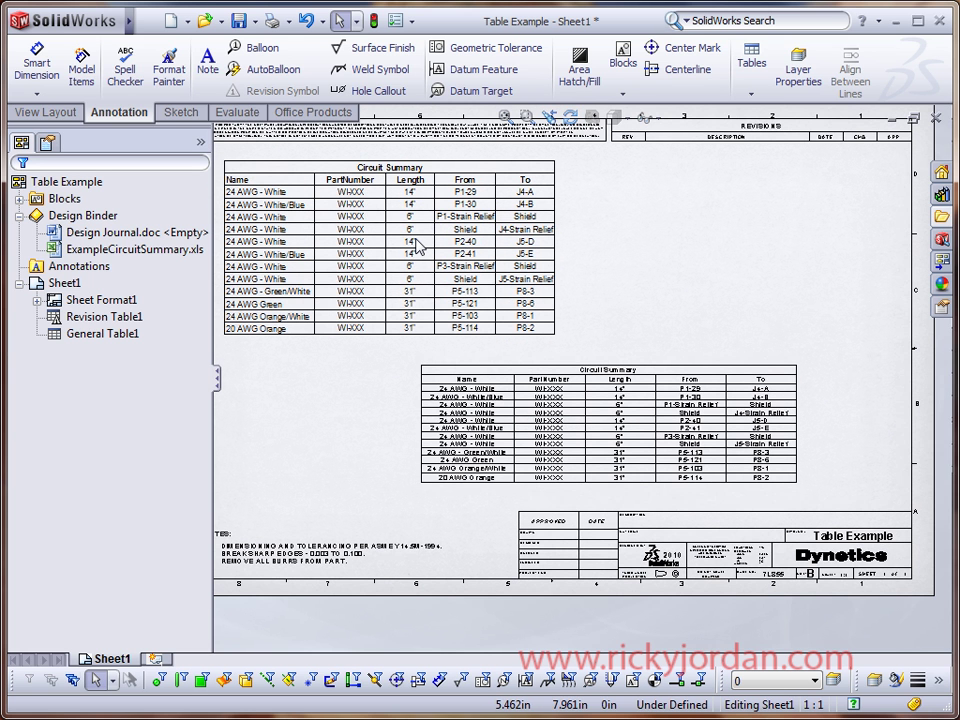
pyautogui.press('f')
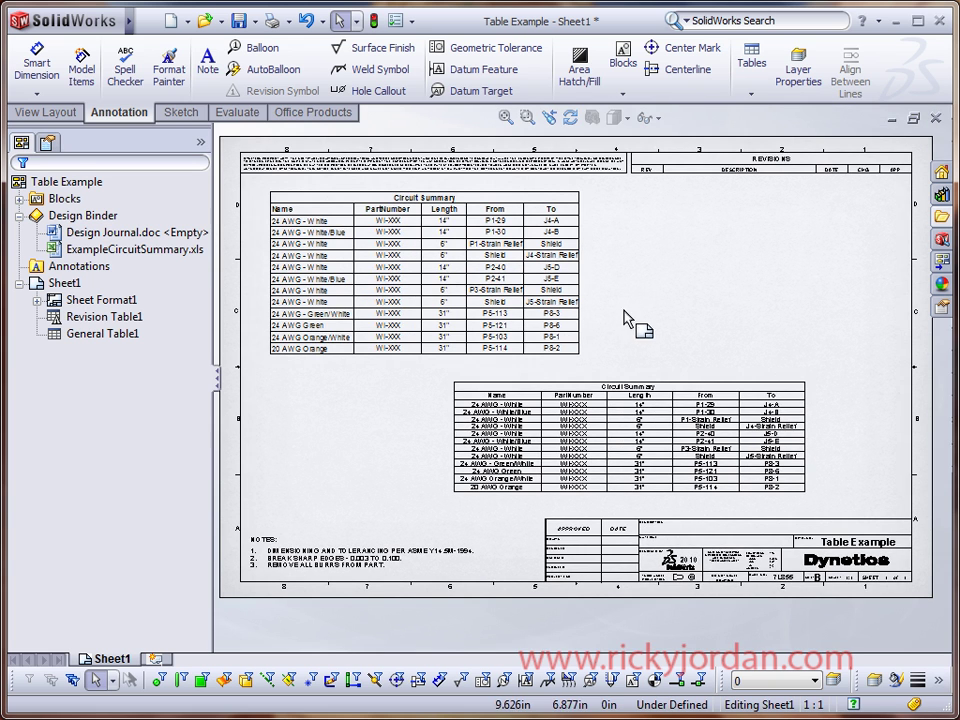
pyautogui.scroll(-1, 446, 251)
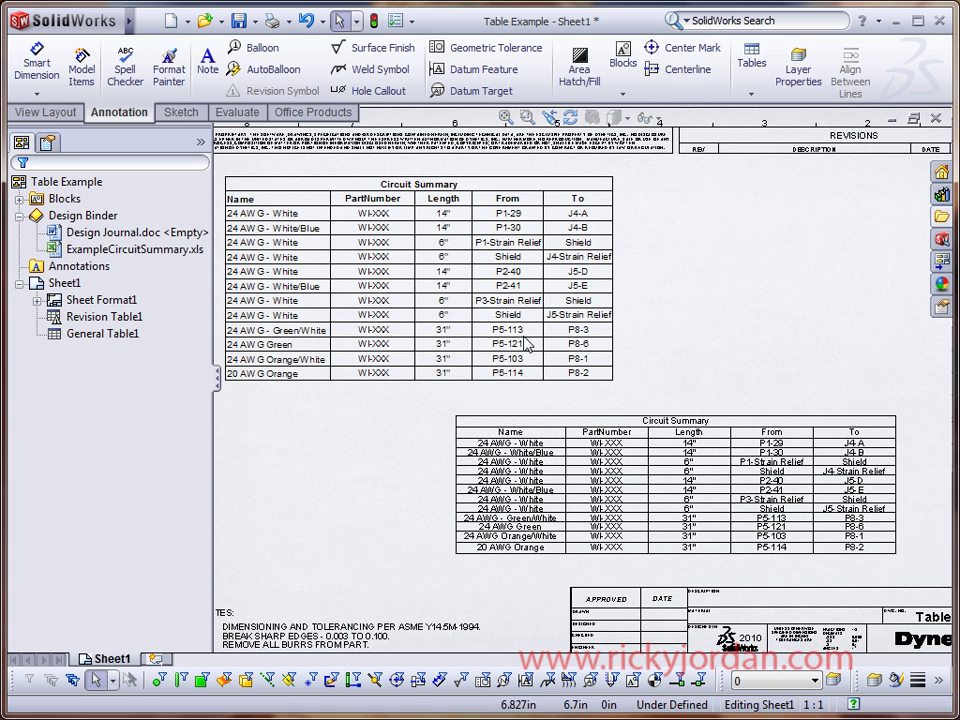
pyautogui.scroll(-2, 667, 390)
pyautogui.click(670, 472)
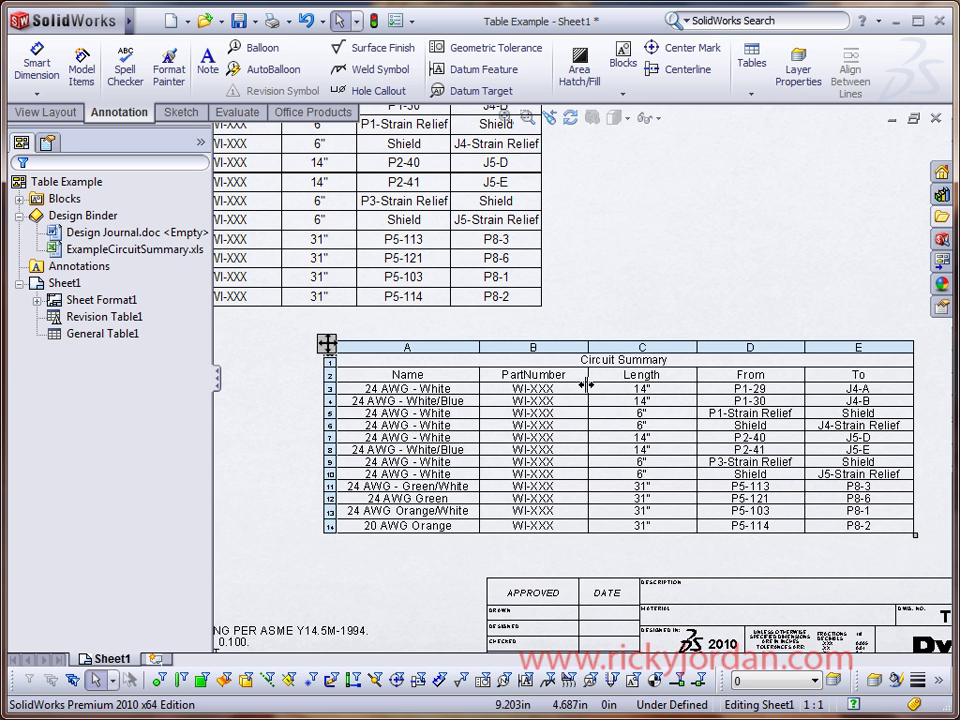
pyautogui.scroll(2, 672, 425)
pyautogui.click(606, 294)
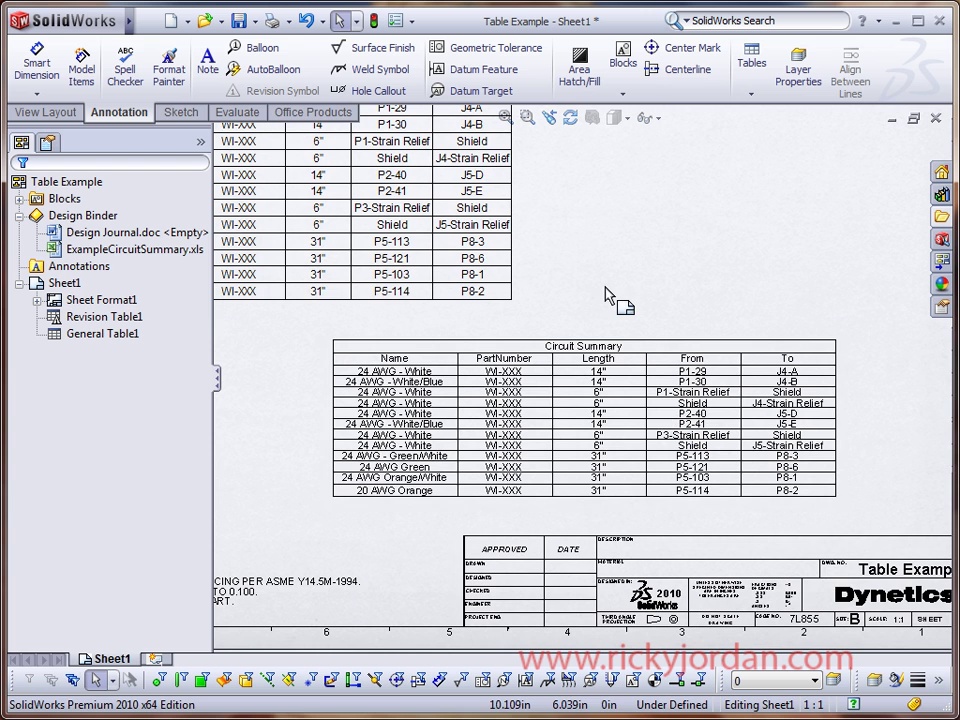
pyautogui.scroll(2, 580, 270)
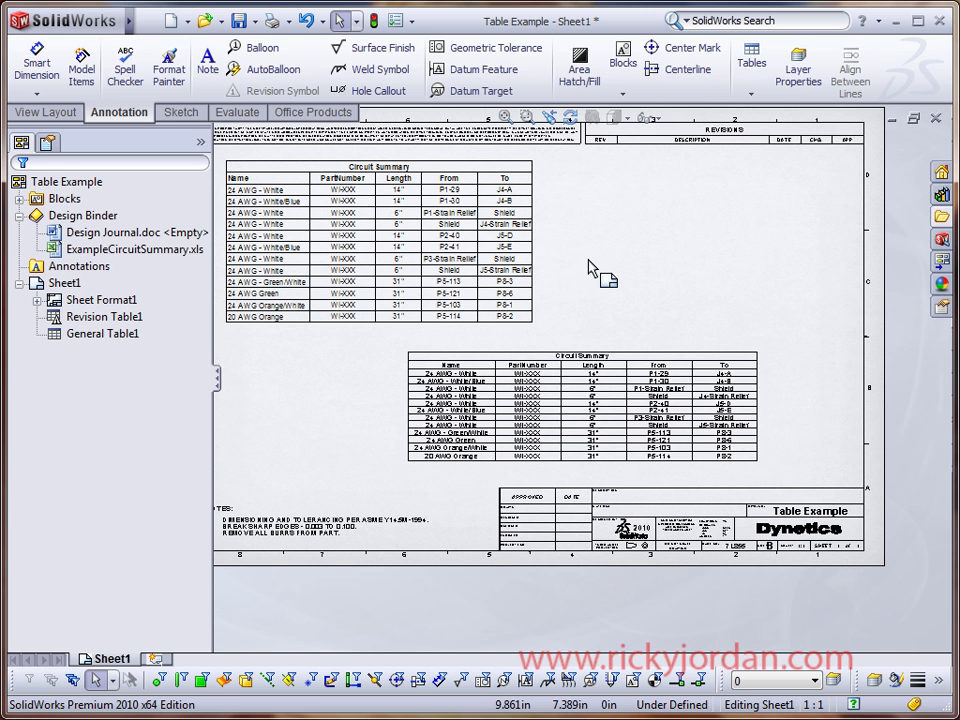
pyautogui.scroll(2, 617, 298)
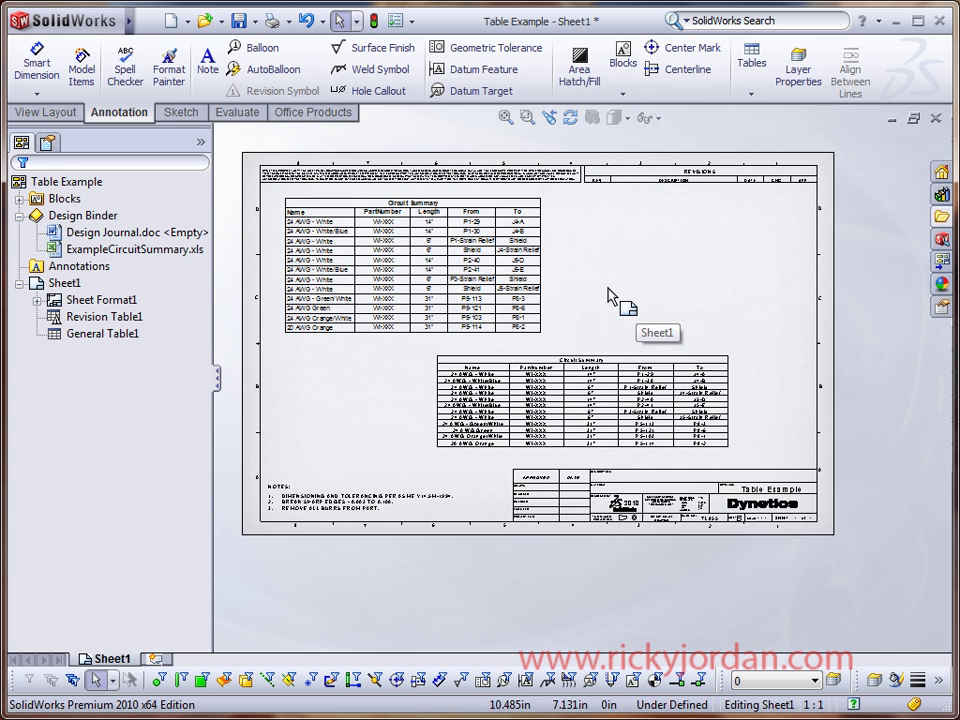